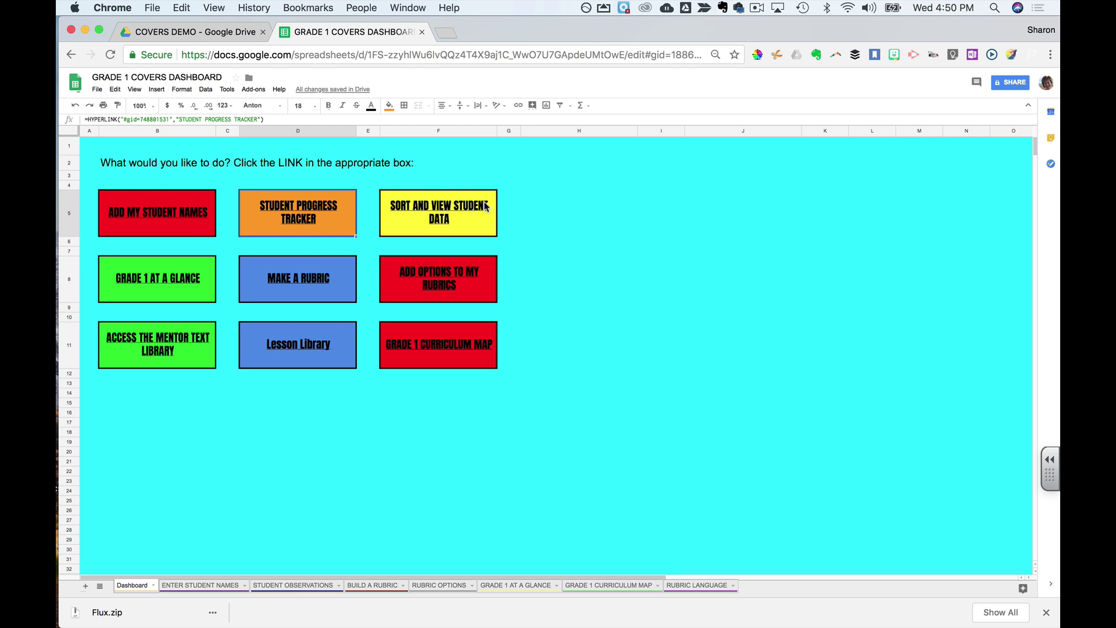
Step: Open awesome-table.com/create in a new browser tab
{"action": "mouse_move", "coordinate": [418, 218]}
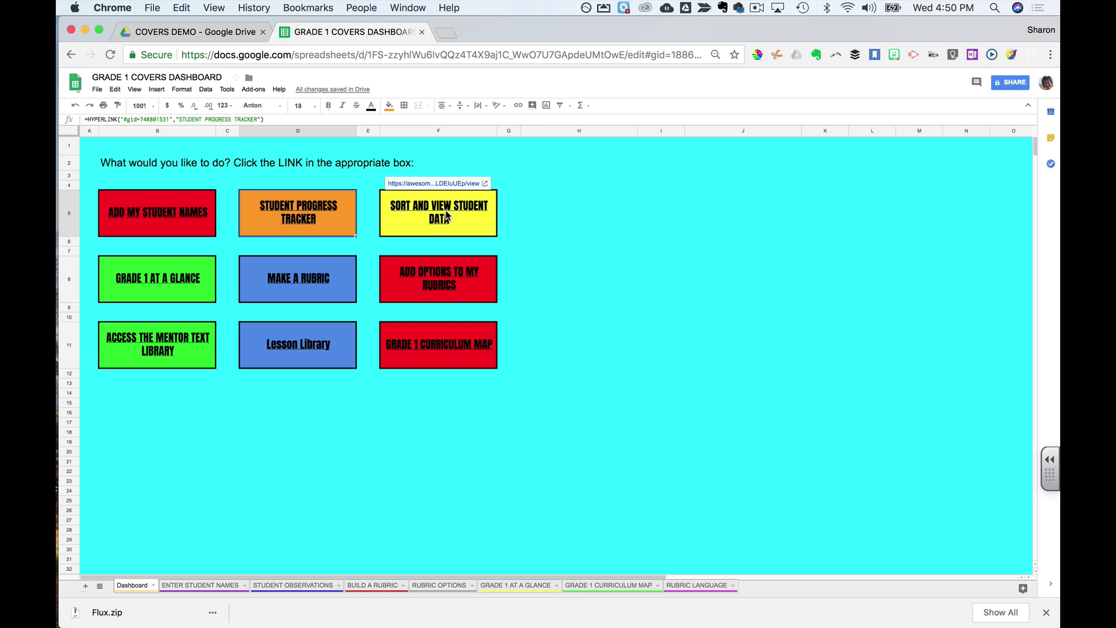
{"action": "left_click", "coordinate": [444, 33]}
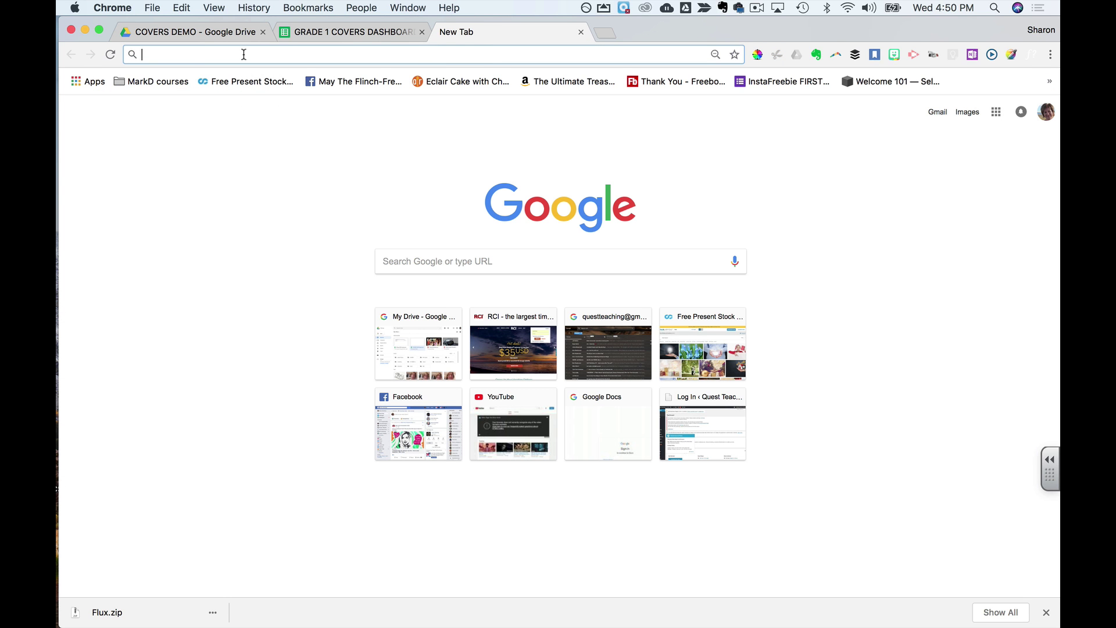
{"action": "type", "text": "awesome-table.com/create"}
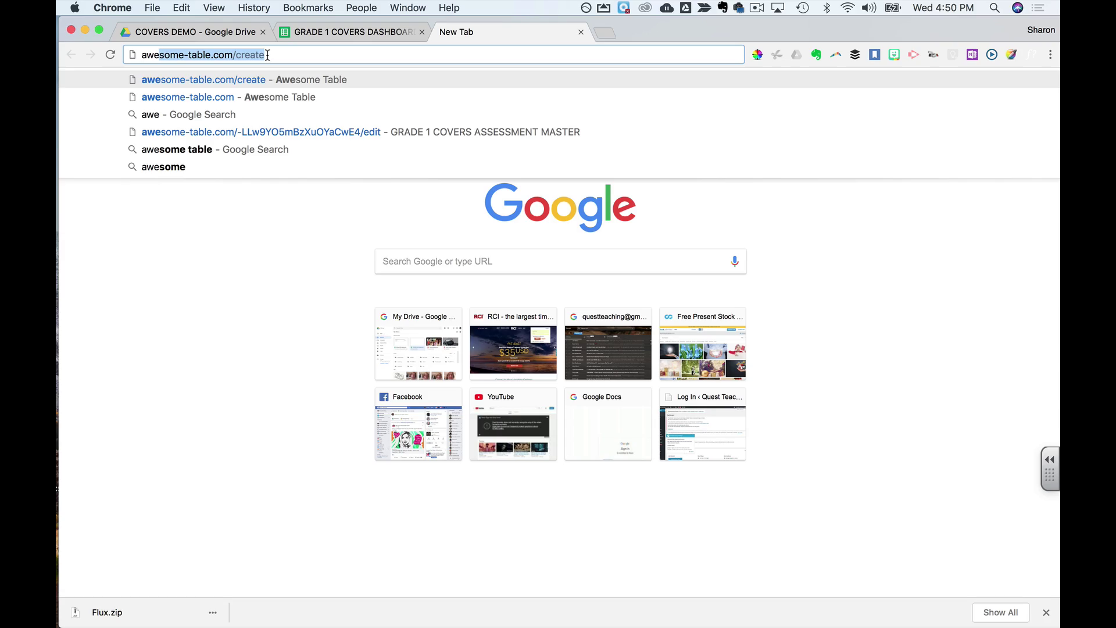
{"action": "key", "text": "Return"}
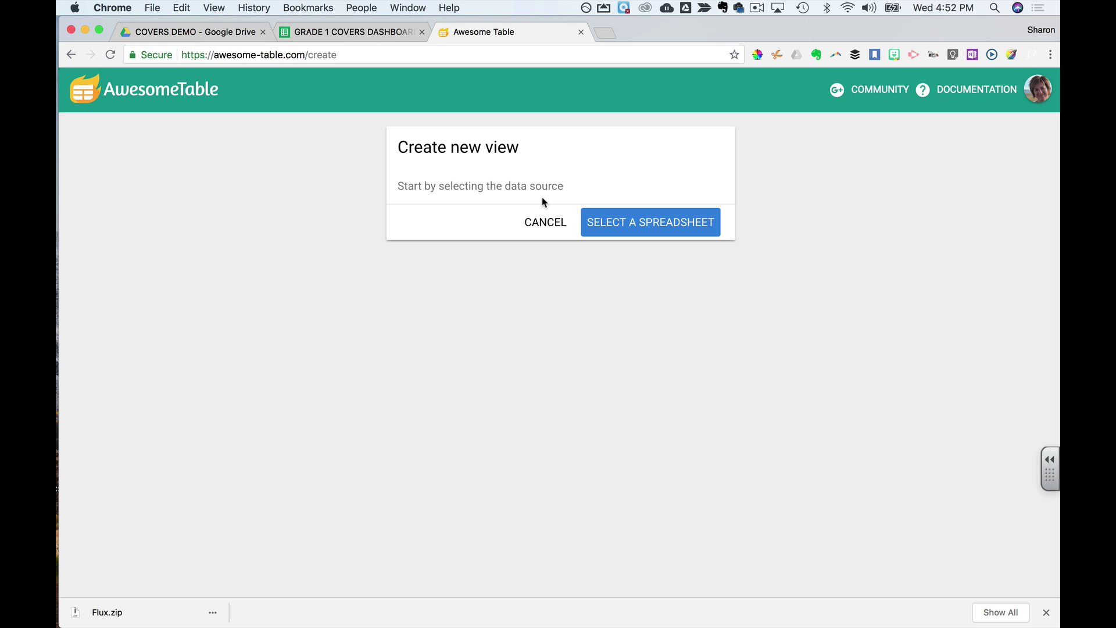
Step: Choose the GRADE 1 COVERS DASHBOARD spreadsheet as the data source for the new view
{"action": "left_click", "coordinate": [642, 224]}
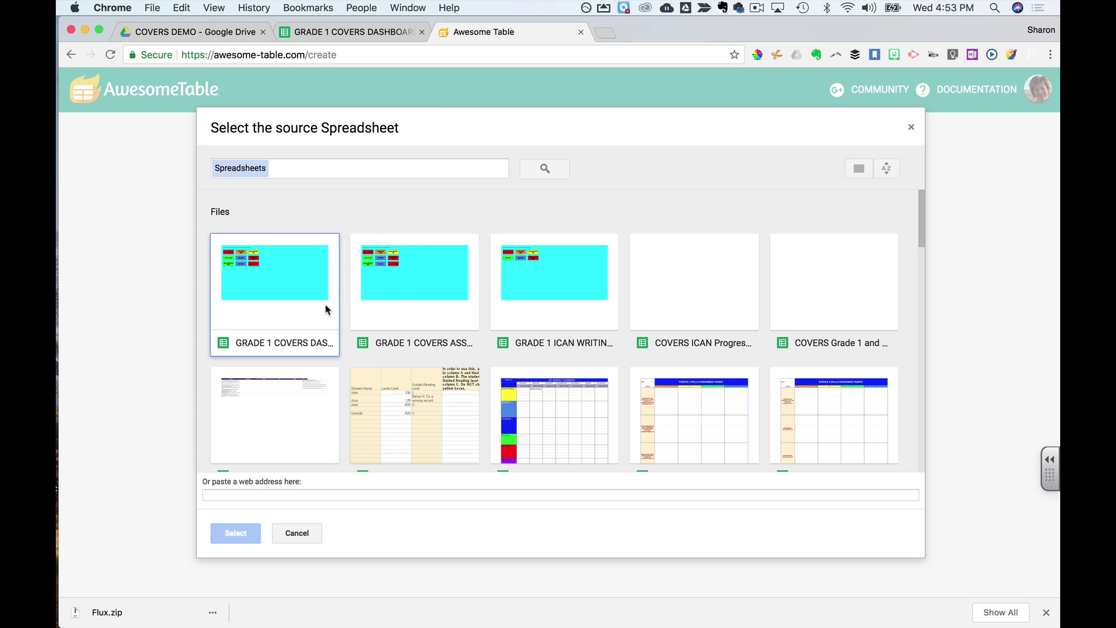
{"action": "left_click", "coordinate": [445, 291]}
{"action": "left_click", "coordinate": [535, 285]}
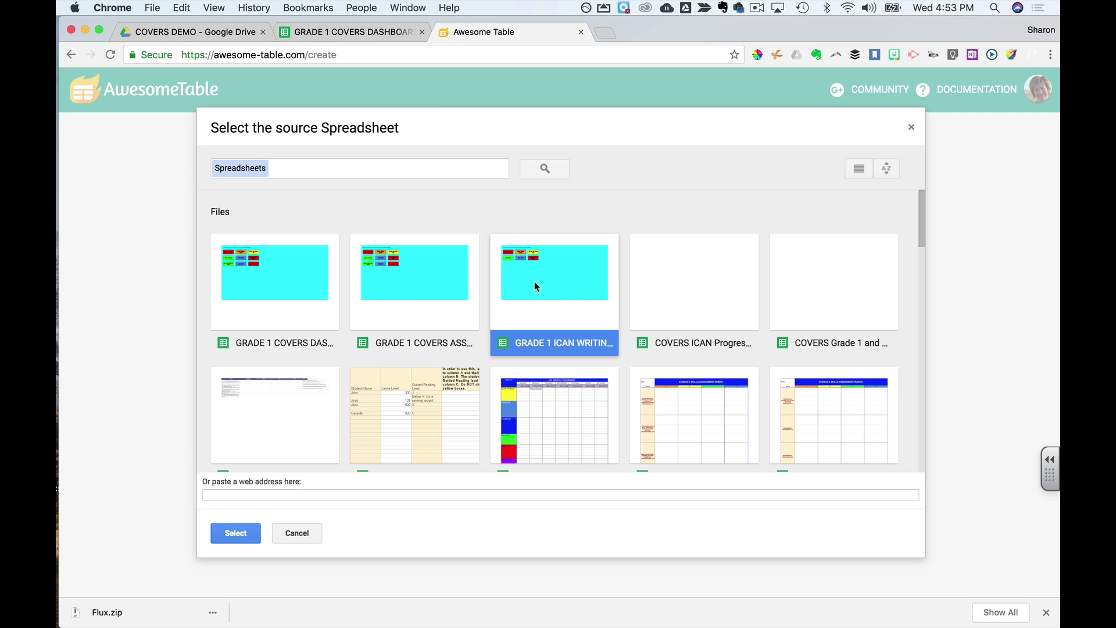
{"action": "left_click", "coordinate": [274, 287]}
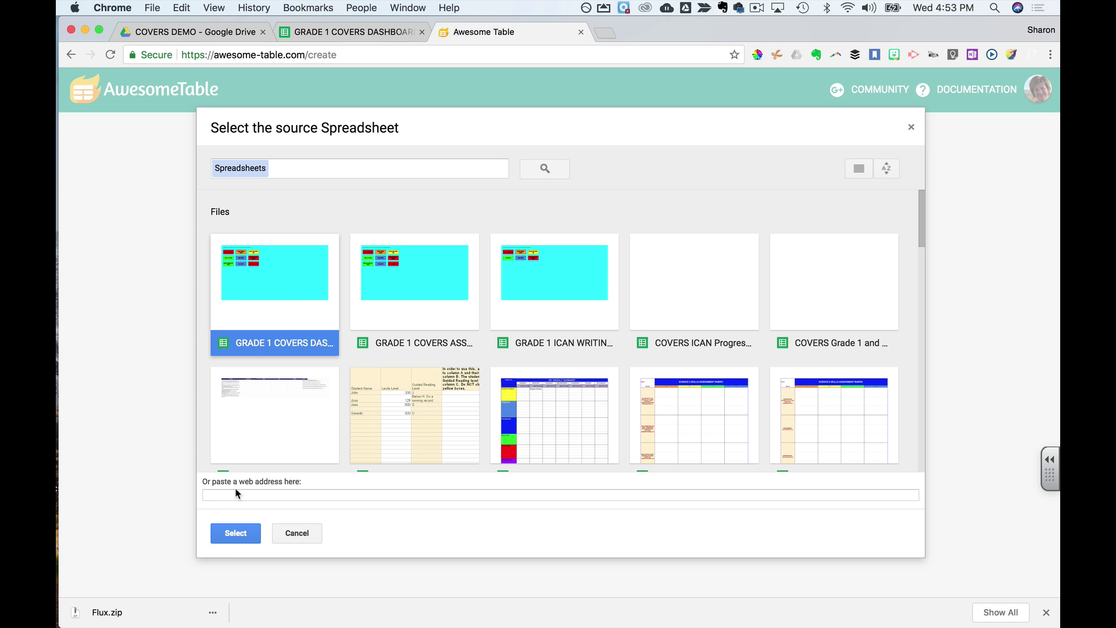
{"action": "left_click", "coordinate": [236, 534]}
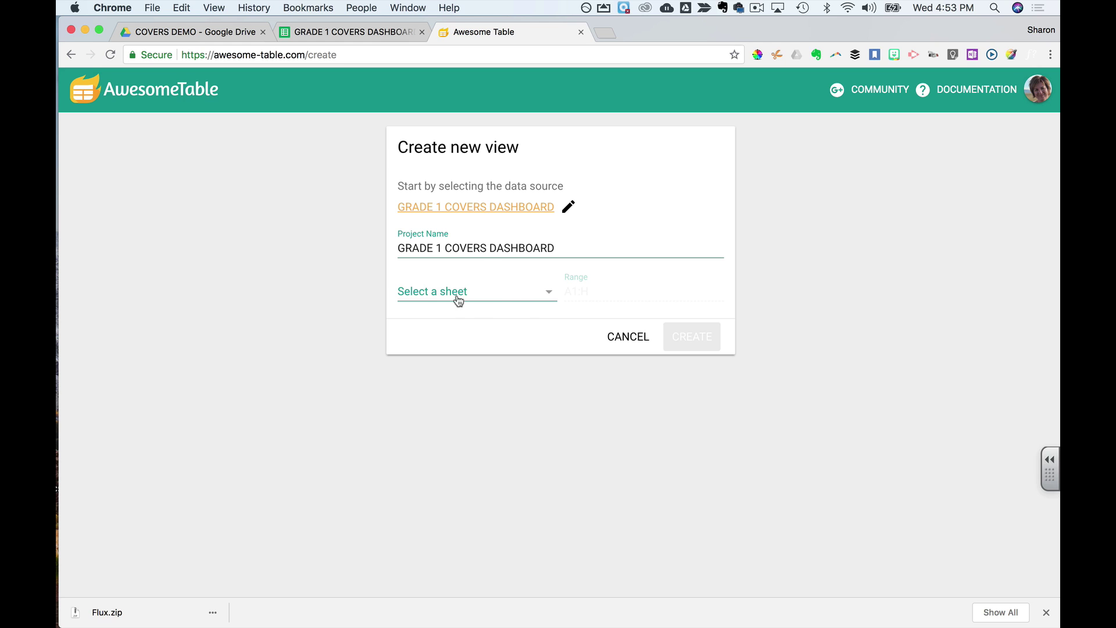
Step: Set the new view's source sheet to STUDENT OBSERVATIONS
{"action": "left_click", "coordinate": [549, 296]}
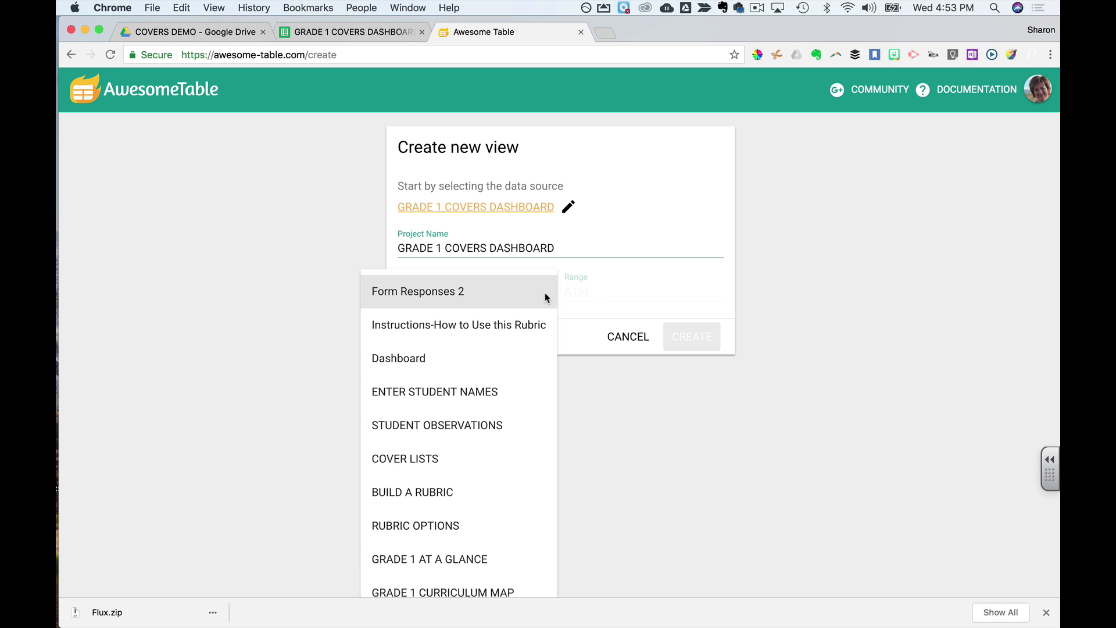
{"action": "scroll", "coordinate": [466, 403], "scroll_direction": "down", "scroll_amount": 5}
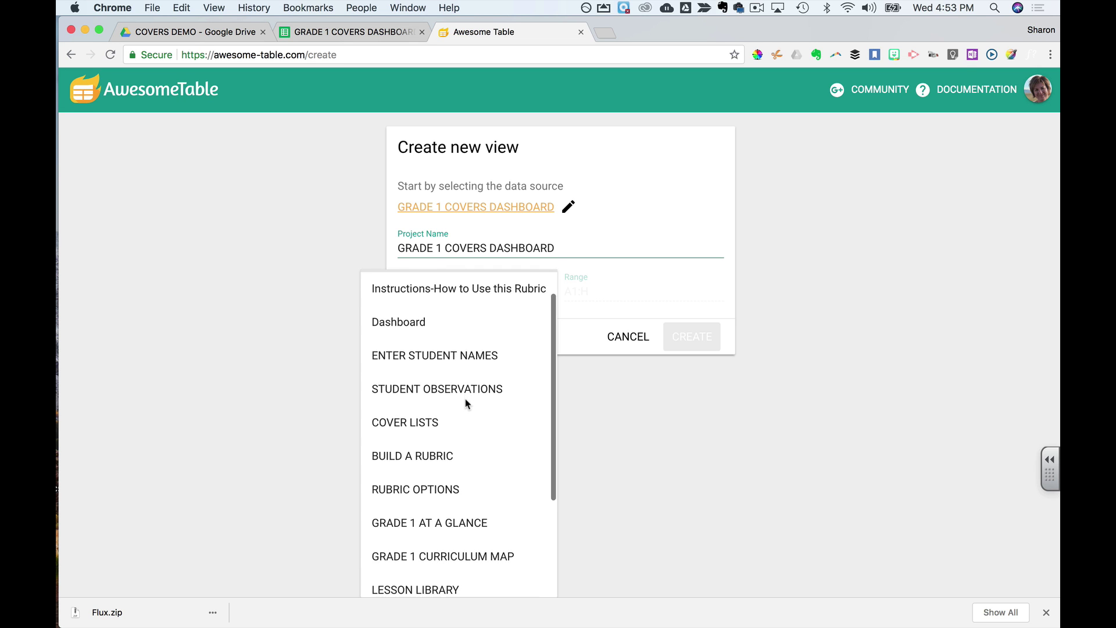
{"action": "scroll", "coordinate": [466, 403], "scroll_direction": "down", "scroll_amount": 2}
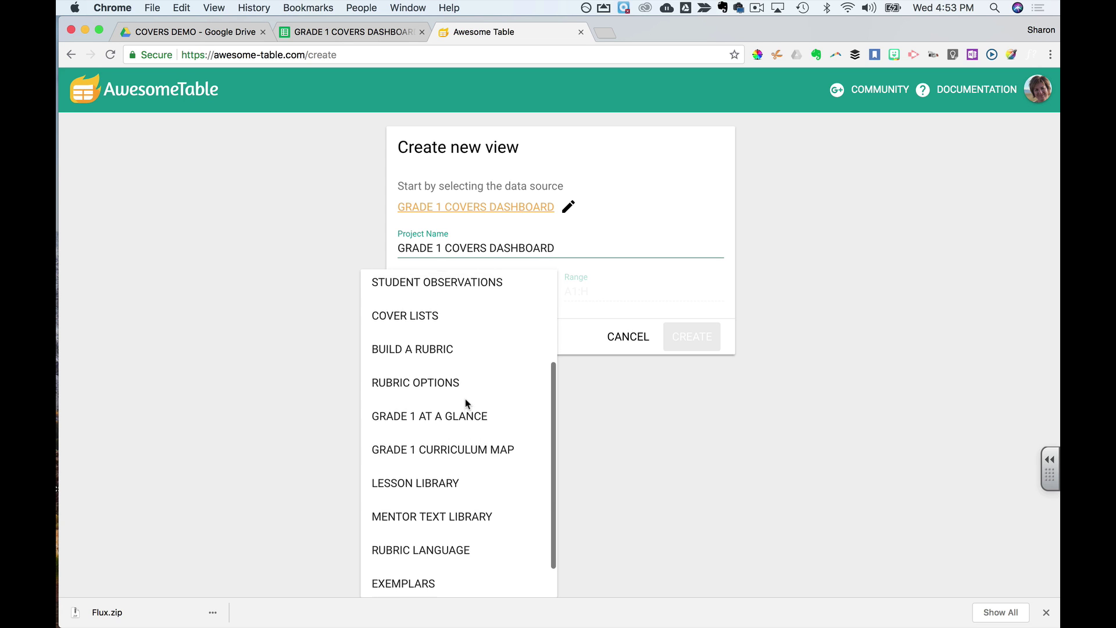
{"action": "scroll", "coordinate": [467, 403], "scroll_direction": "up", "scroll_amount": 3}
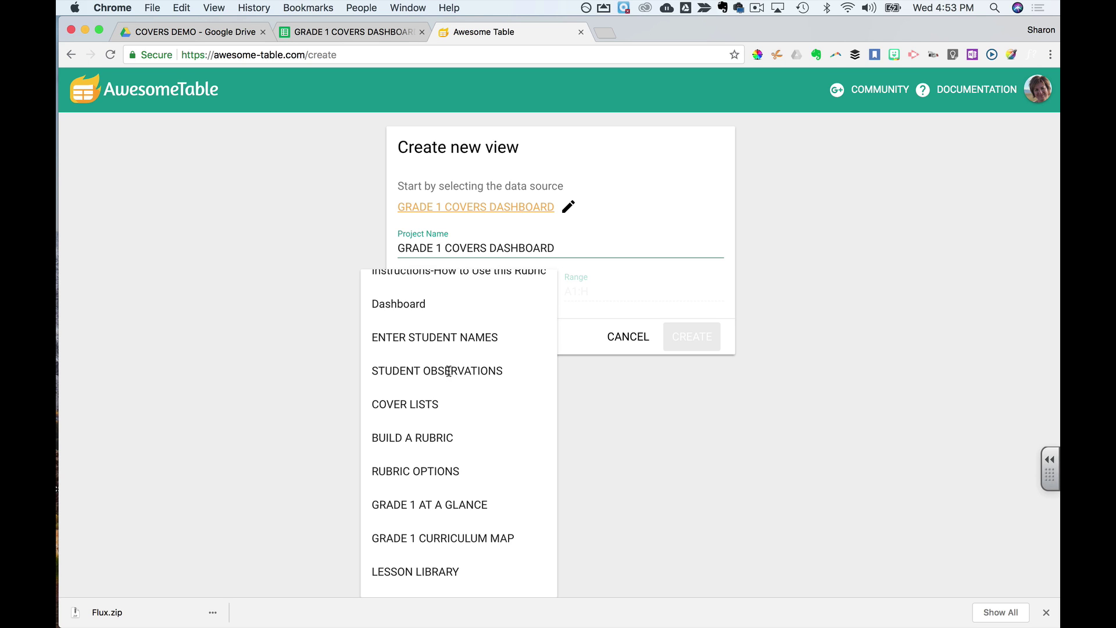
{"action": "left_click", "coordinate": [449, 370]}
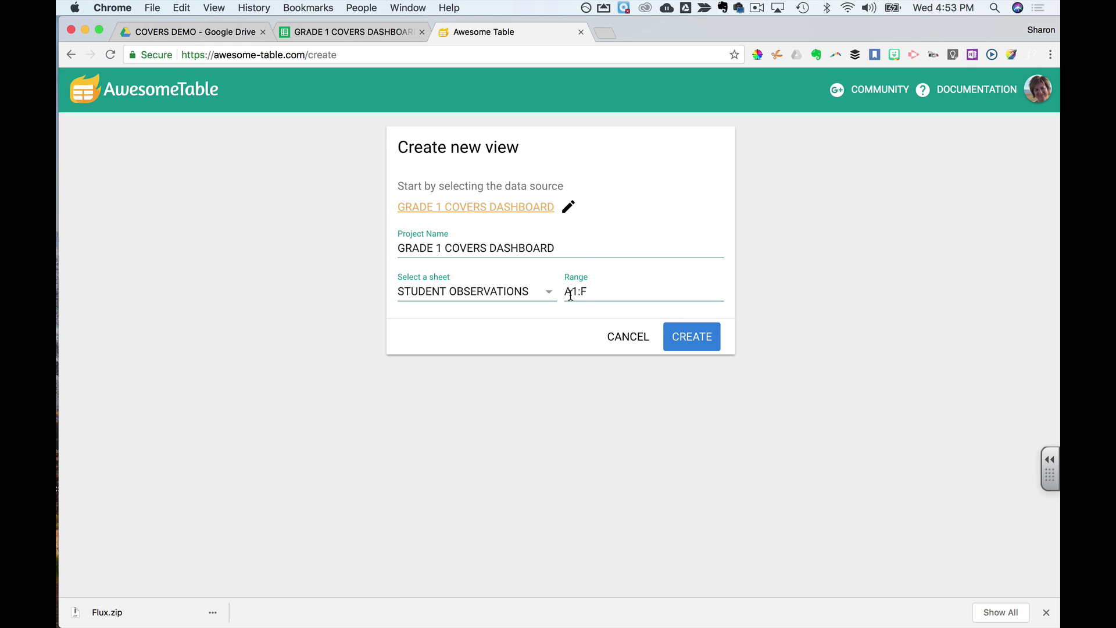
Step: Open the student progress tracker from the dashboard spreadsheet and examine which columns of the STUDENT OBSERVATIONS sheet hold data
{"action": "left_click", "coordinate": [365, 35]}
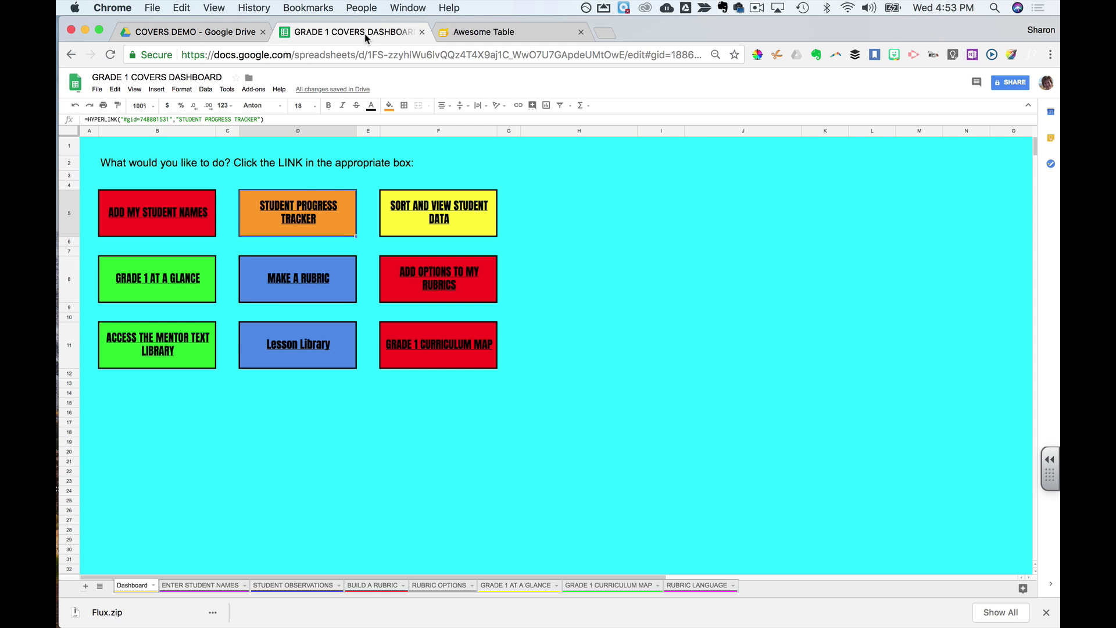
{"action": "left_click", "coordinate": [294, 215]}
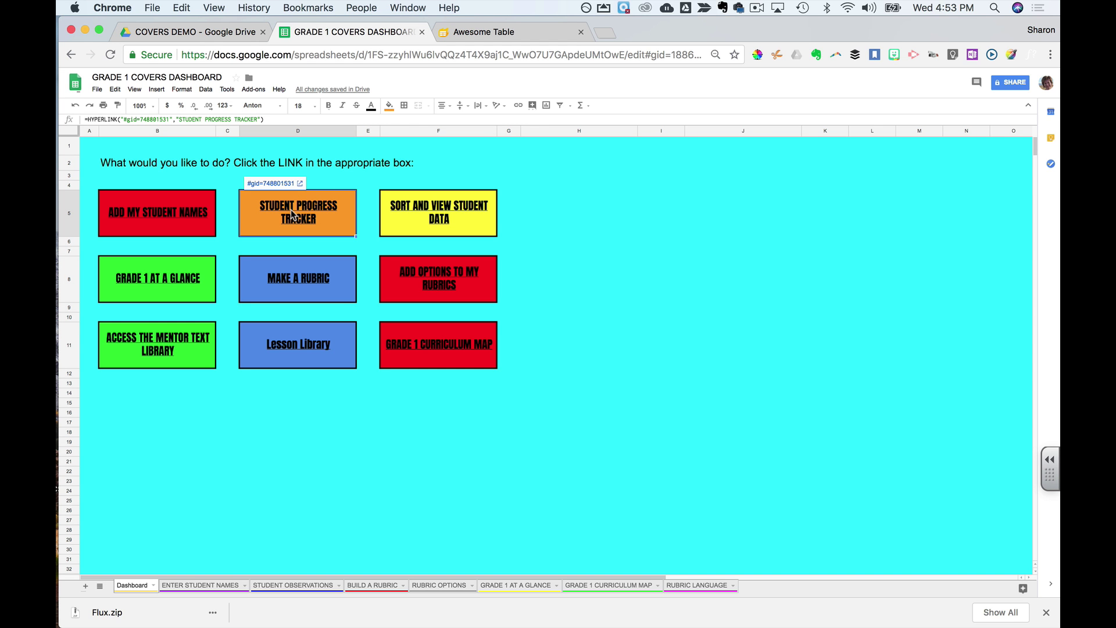
{"action": "left_click", "coordinate": [273, 184]}
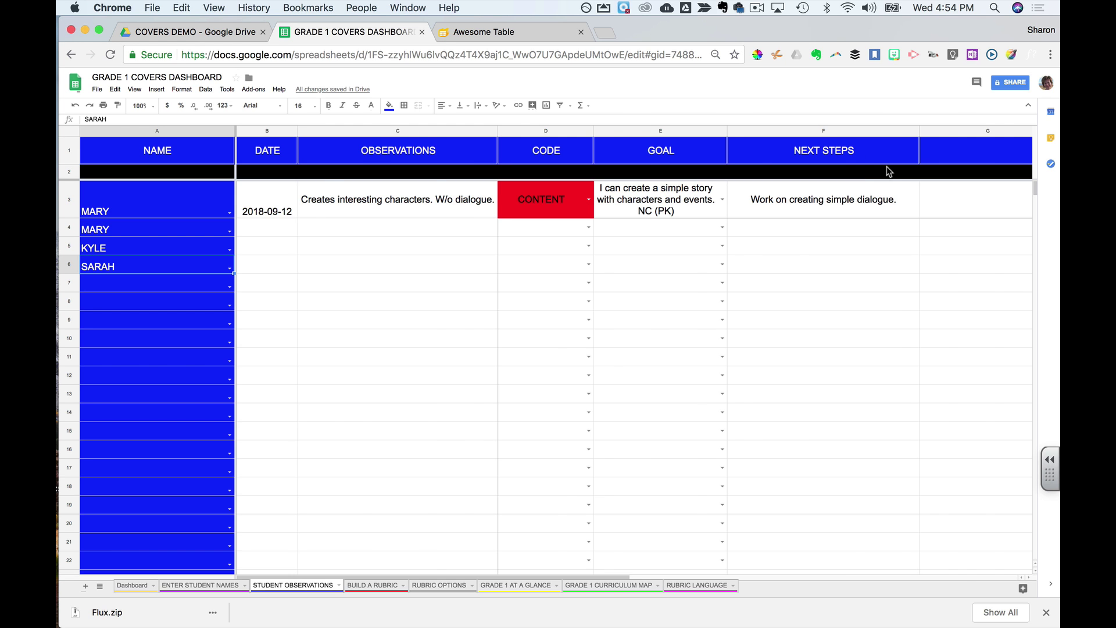
{"action": "scroll", "coordinate": [886, 167], "scroll_direction": "right", "scroll_amount": 10}
{"action": "scroll", "coordinate": [887, 171], "scroll_direction": "left", "scroll_amount": 5}
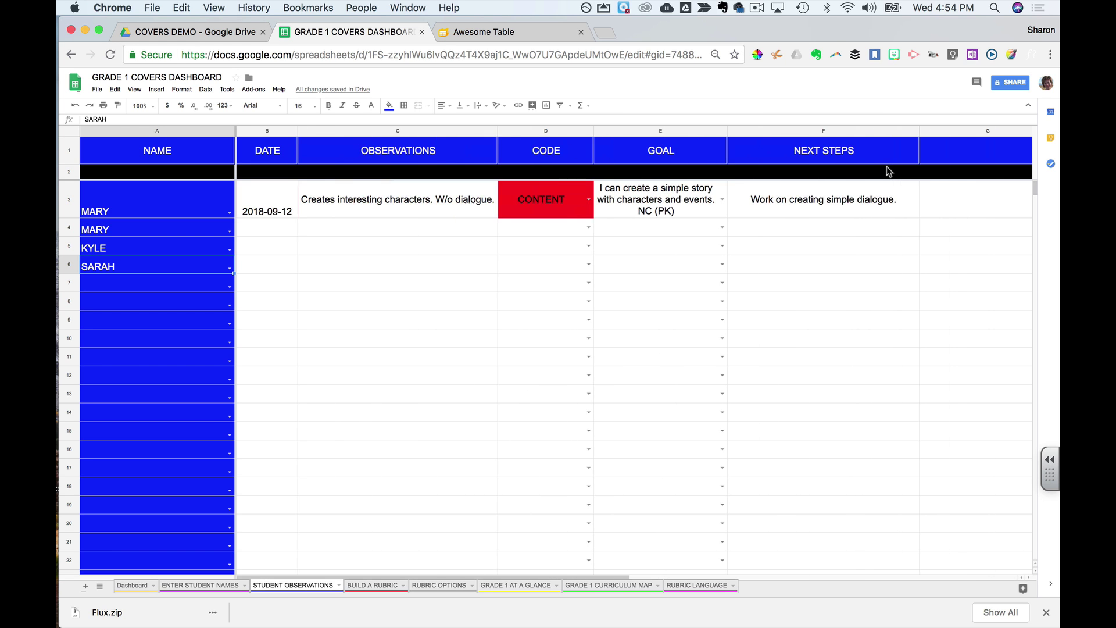
{"action": "scroll", "coordinate": [887, 170], "scroll_direction": "right", "scroll_amount": 5}
{"action": "scroll", "coordinate": [887, 170], "scroll_direction": "left", "scroll_amount": 5}
{"action": "scroll", "coordinate": [886, 244], "scroll_direction": "right", "scroll_amount": 4}
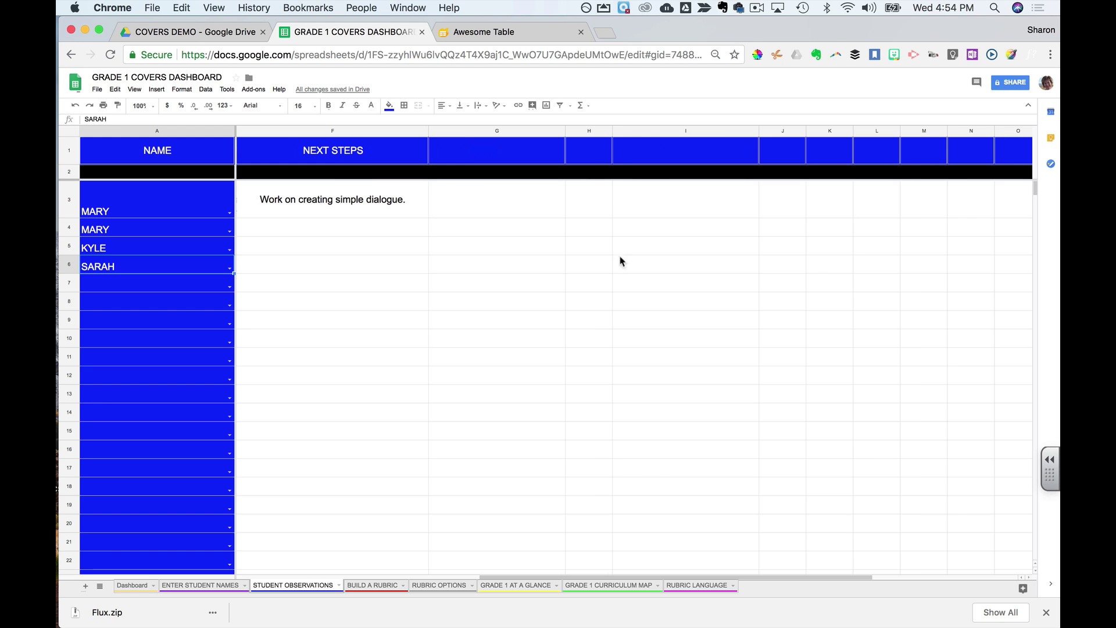
{"action": "scroll", "coordinate": [576, 251], "scroll_direction": "left", "scroll_amount": 4}
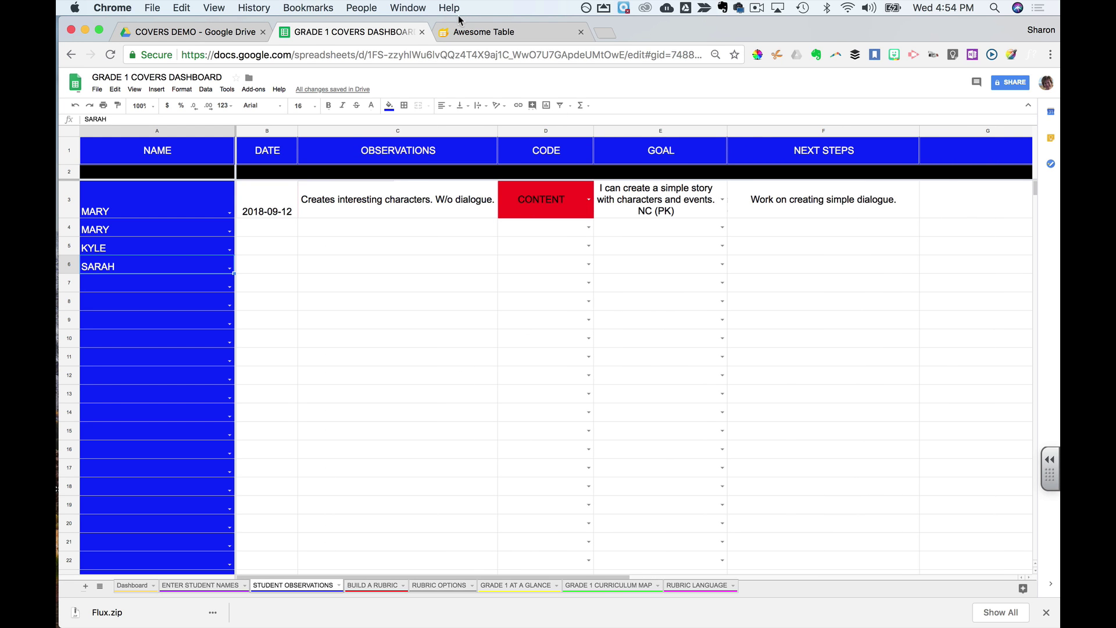
Step: Return to Awesome Table and create the view from the STUDENT OBSERVATIONS sheet with range A1:F
{"action": "left_click", "coordinate": [486, 31]}
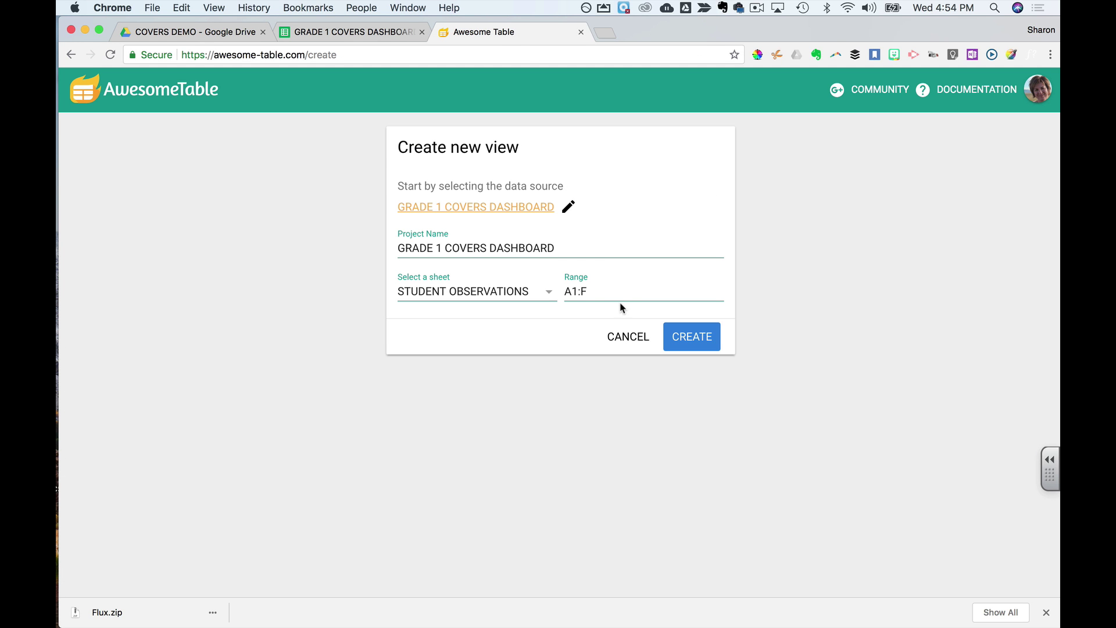
{"action": "left_click", "coordinate": [690, 343]}
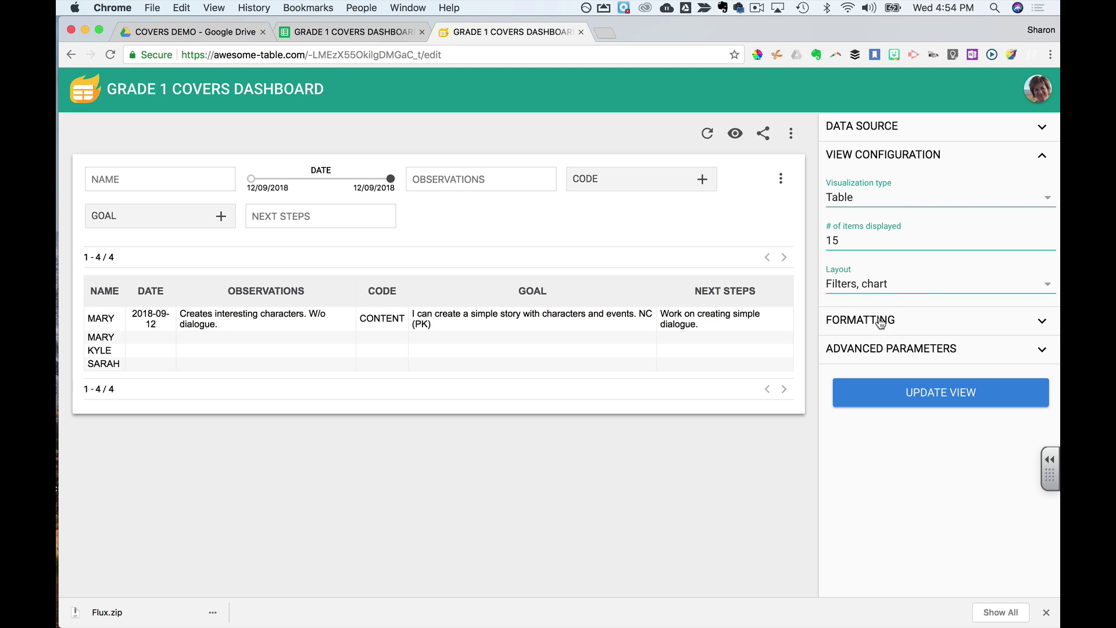
Step: Set the view's background color to #1dafec in the formatting settings and update the view
{"action": "left_click", "coordinate": [1041, 321]}
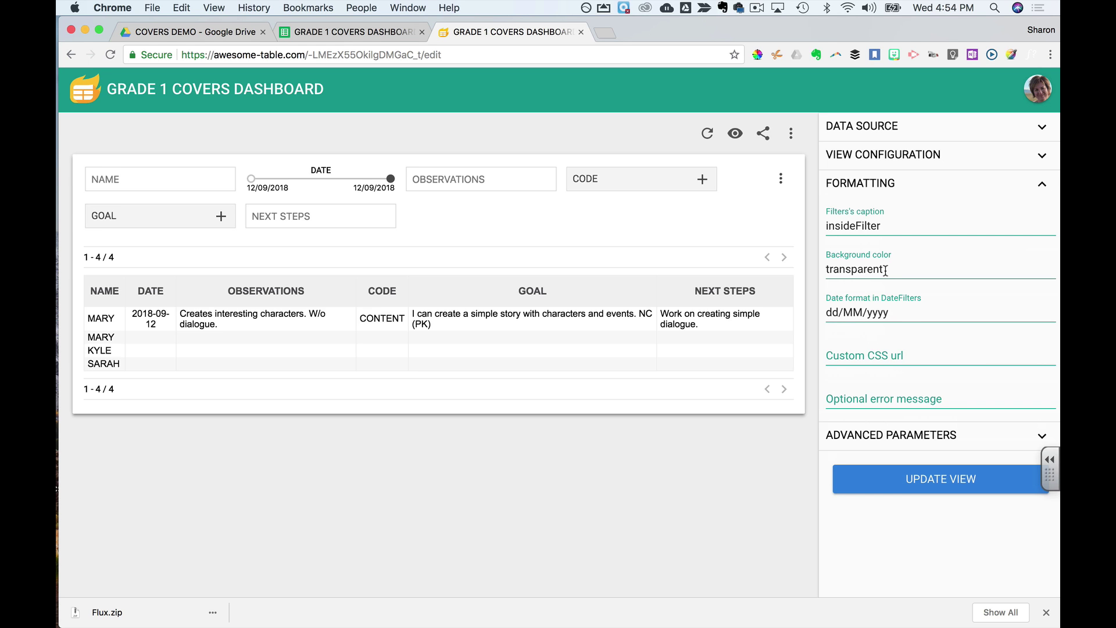
{"action": "left_click_drag", "start_coordinate": [886, 269], "coordinate": [812, 274]}
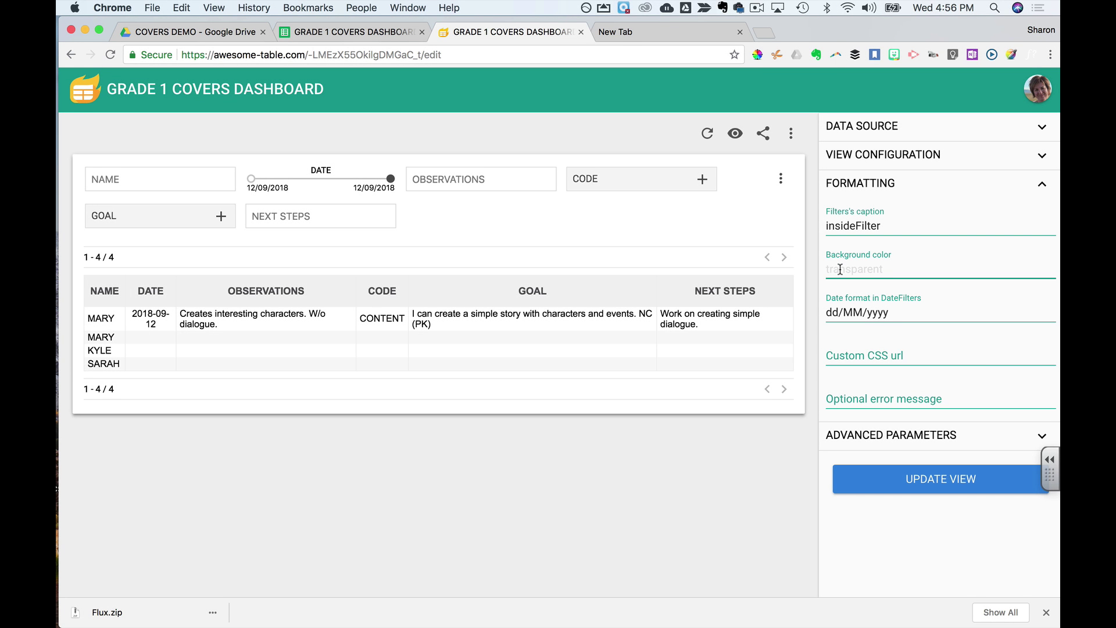
{"action": "type", "text": "#1dafec"}
{"action": "left_click", "coordinate": [940, 480]}
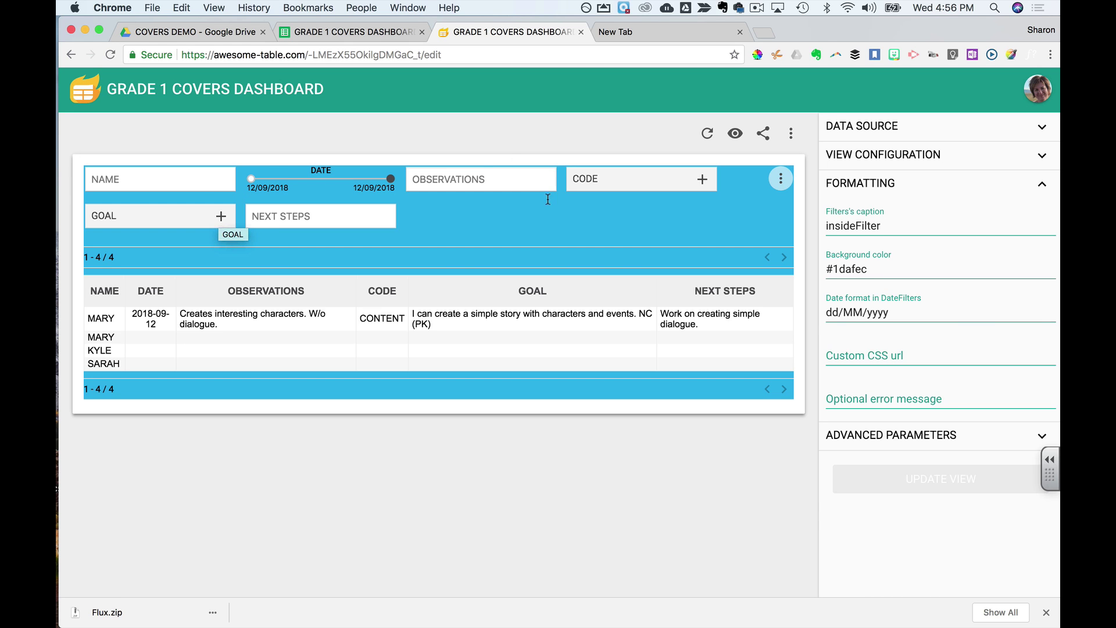
Step: Test the table's name filter with a student's first name and its date range slider, resetting each filter
{"action": "left_click", "coordinate": [147, 177]}
{"action": "type", "text": "mary"}
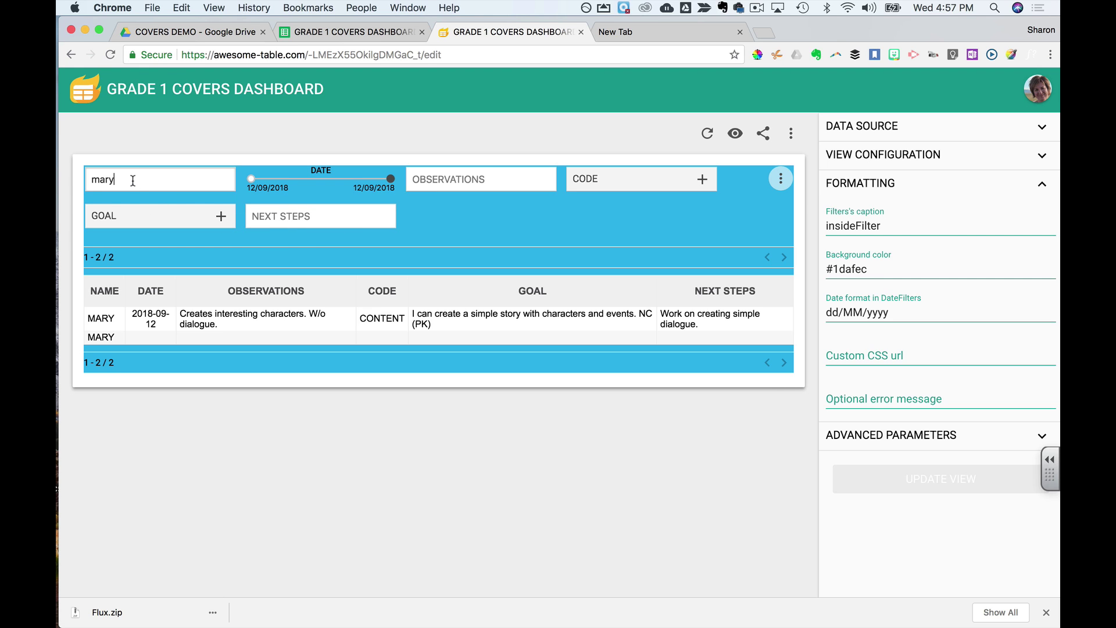
{"action": "left_click_drag", "start_coordinate": [132, 180], "coordinate": [75, 186]}
{"action": "key", "text": "BackSpace"}
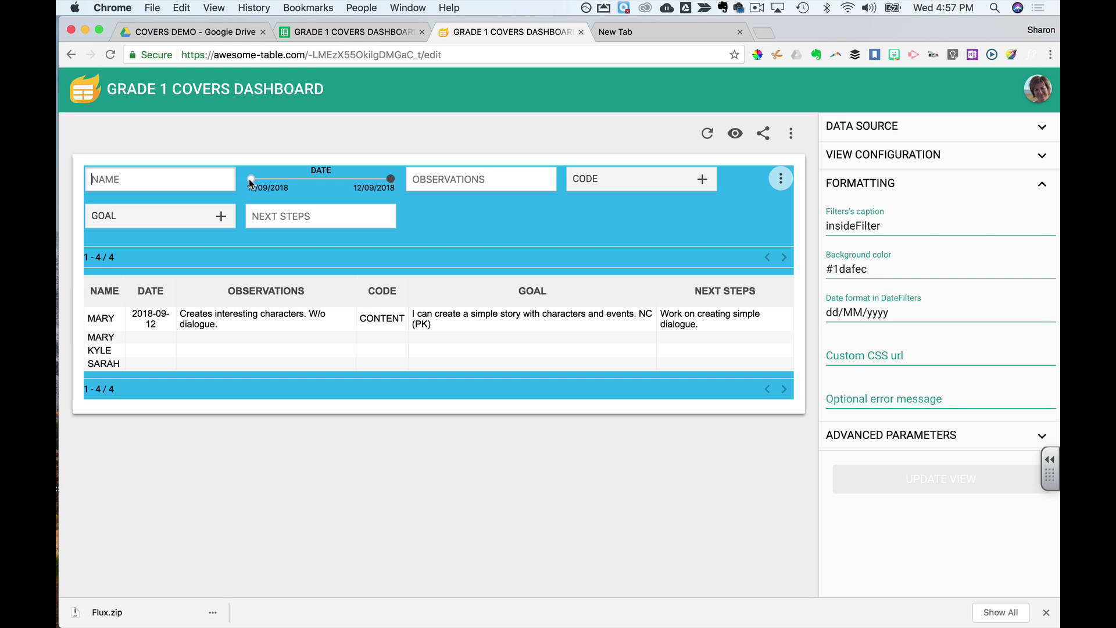
{"action": "left_click_drag", "start_coordinate": [250, 182], "coordinate": [285, 184]}
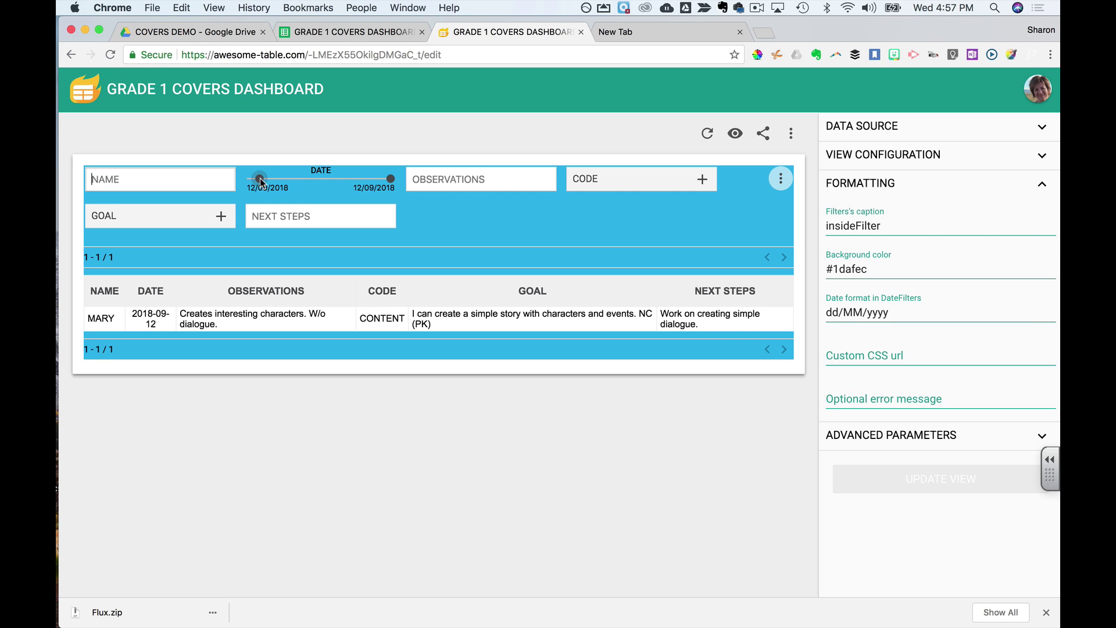
{"action": "left_click_drag", "start_coordinate": [259, 183], "coordinate": [247, 184]}
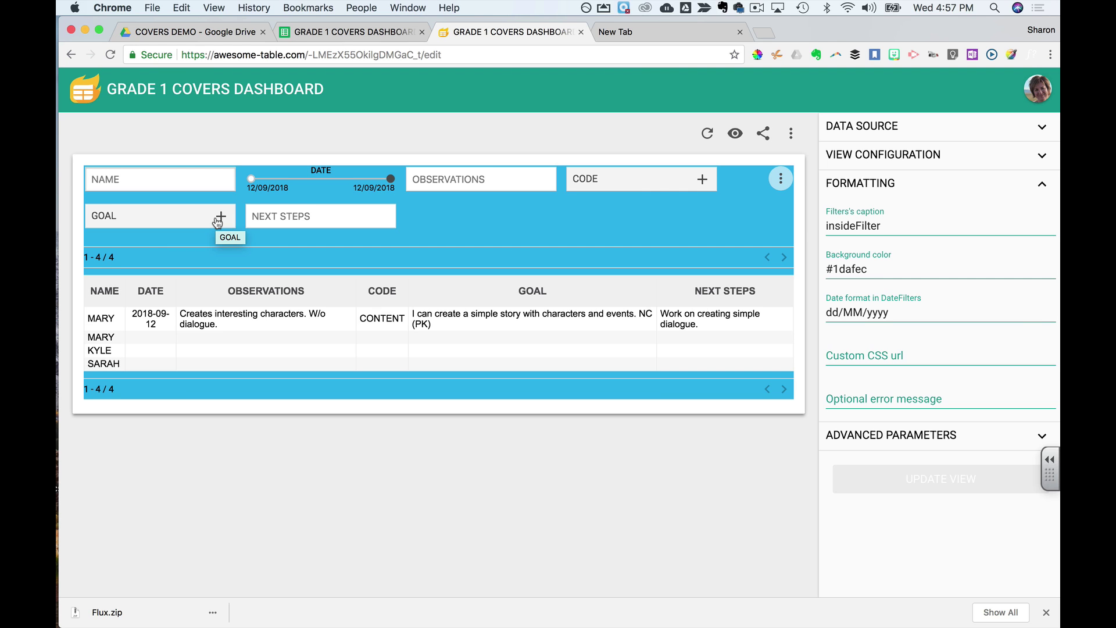
Step: Test filtering the table by the CONTENT code and by the observations text "characte", clearing the filters
{"action": "left_click", "coordinate": [702, 180]}
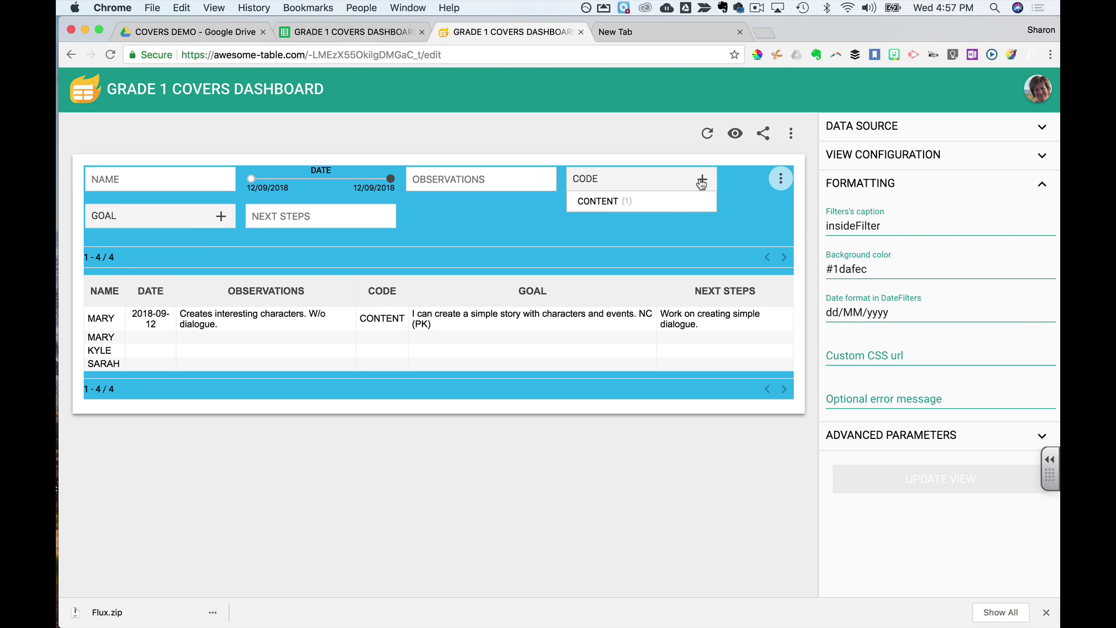
{"action": "left_click", "coordinate": [598, 202]}
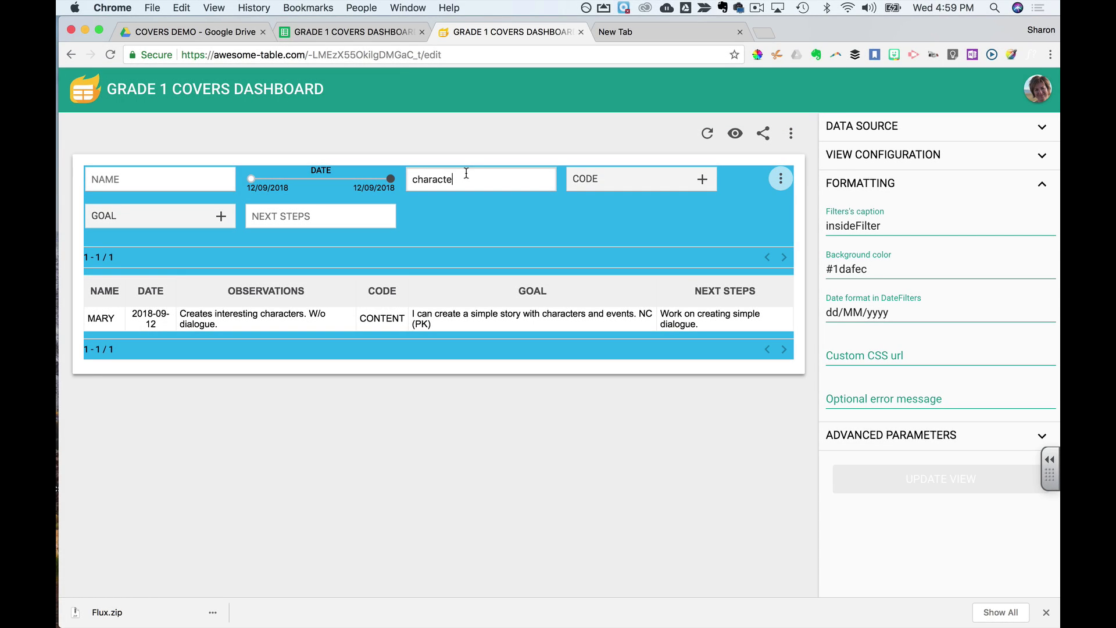
{"action": "double_click", "coordinate": [430, 179]}
{"action": "key", "text": "BackSpace"}
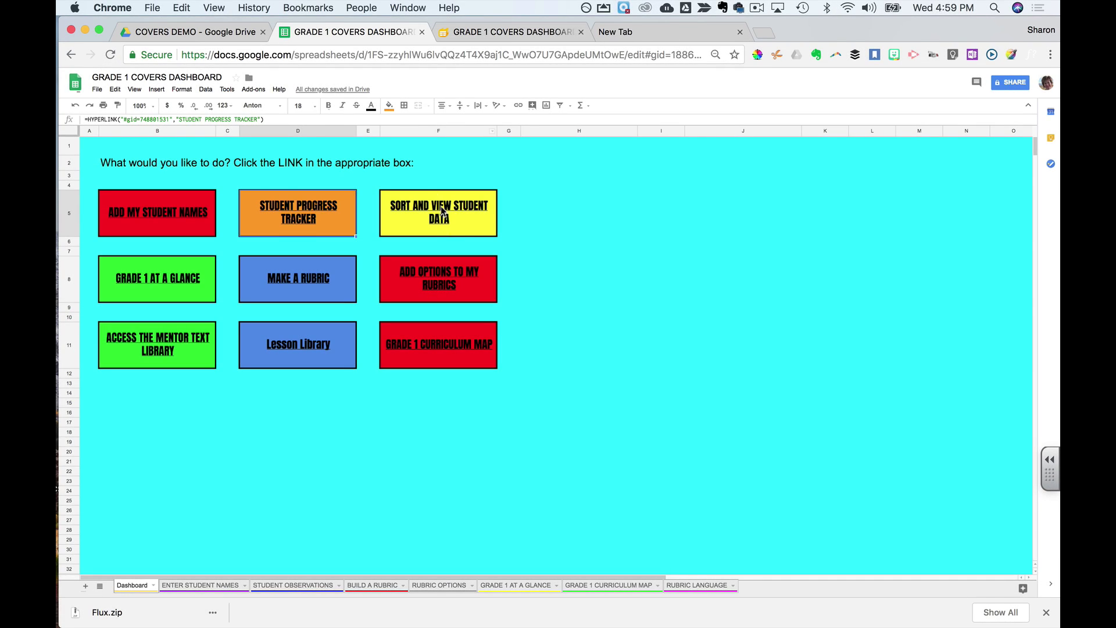
Step: Open the sharing settings of the Awesome Table view and select its entire share link for copying
{"action": "left_click", "coordinate": [525, 36]}
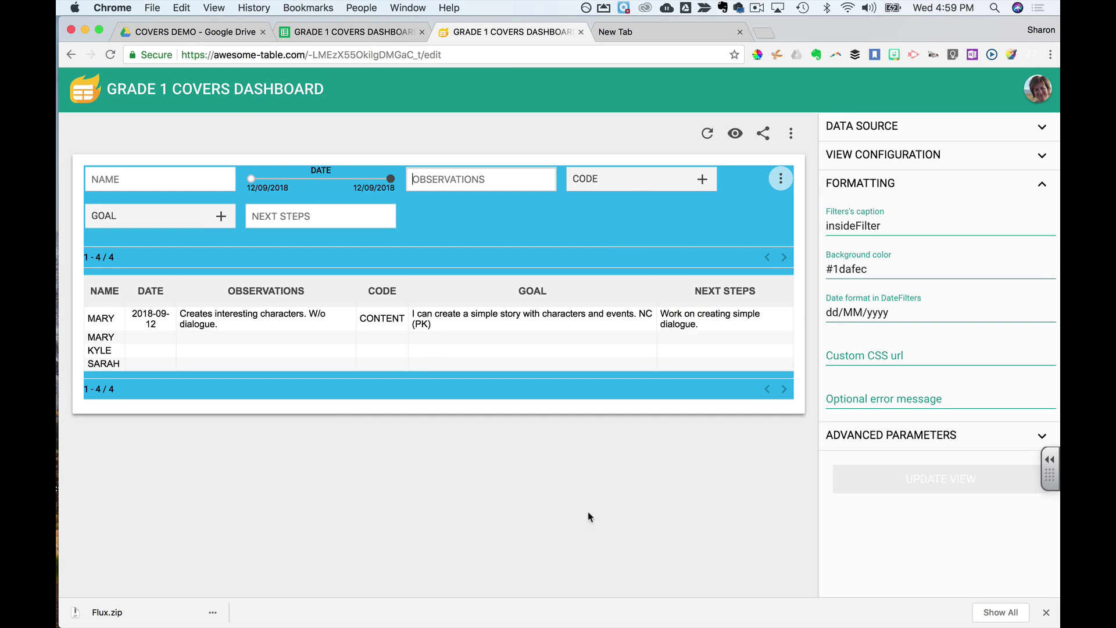
{"action": "left_click", "coordinate": [764, 137]}
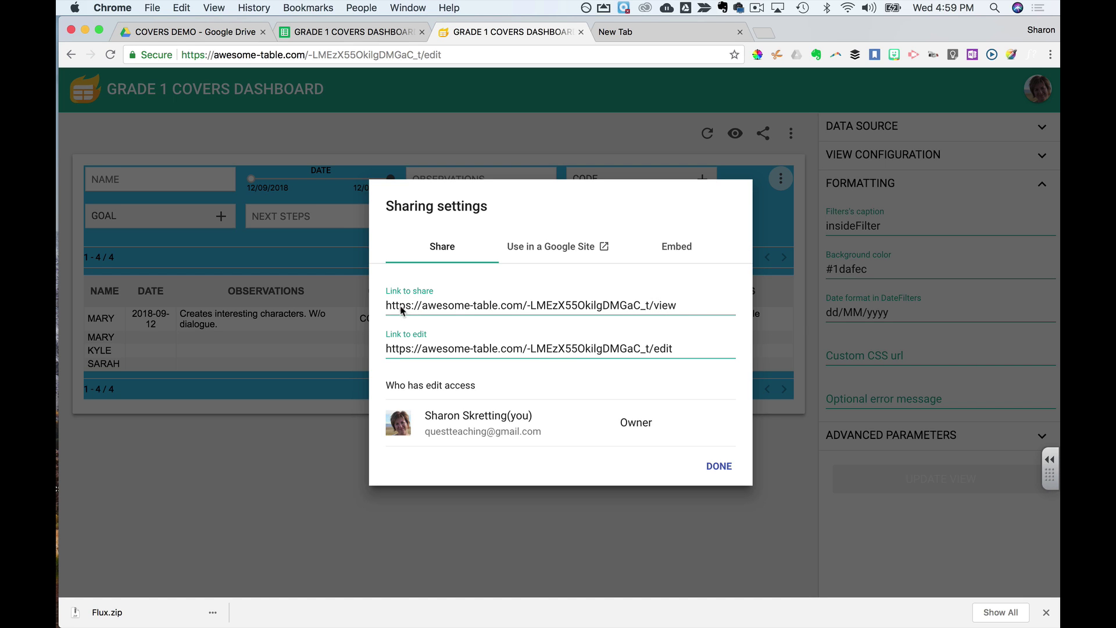
{"action": "left_click", "coordinate": [682, 308]}
{"action": "triple_click", "coordinate": [682, 308]}
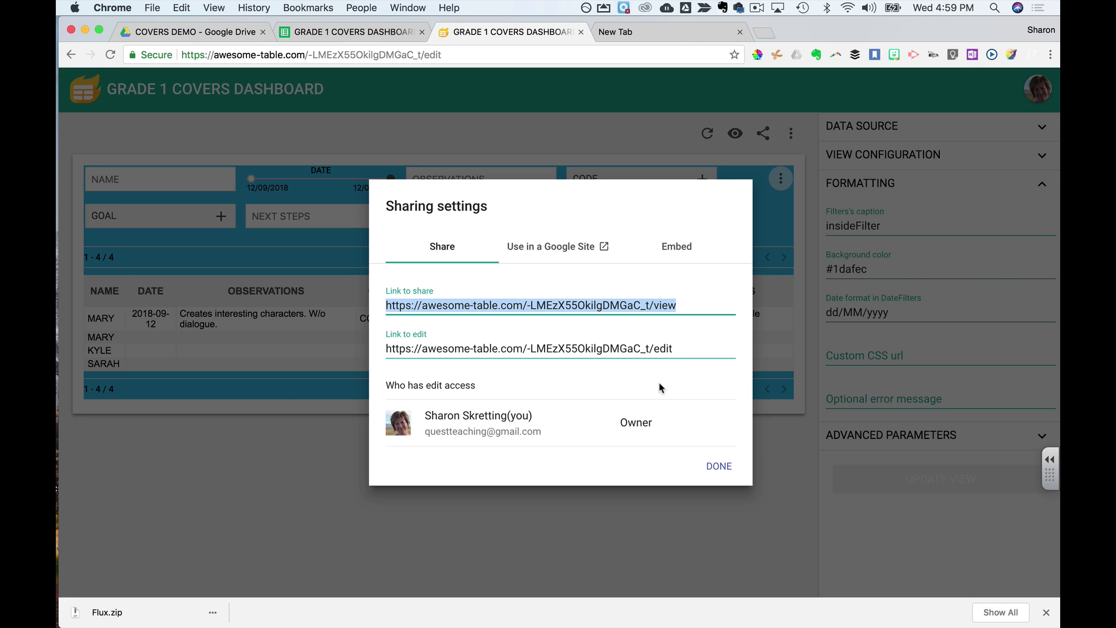
Step: In the dashboard spreadsheet, replace the link of the SORT AND VIEW STUDENT DATA cell with the copied Awesome Table share link
{"action": "left_click", "coordinate": [370, 33]}
{"action": "left_click", "coordinate": [443, 208]}
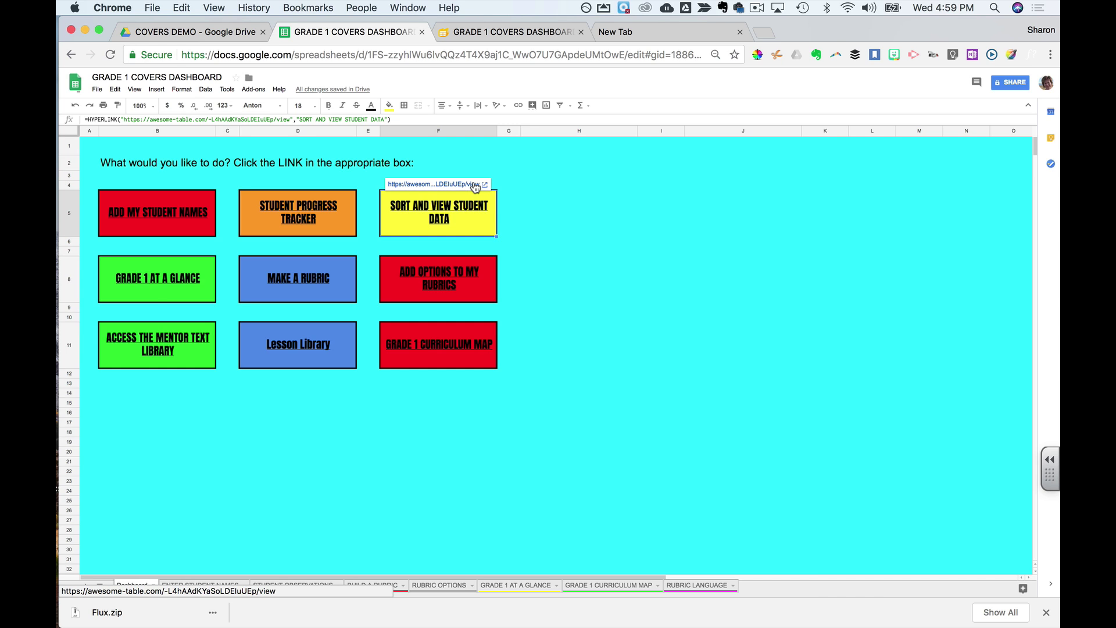
{"action": "right_click", "coordinate": [460, 218]}
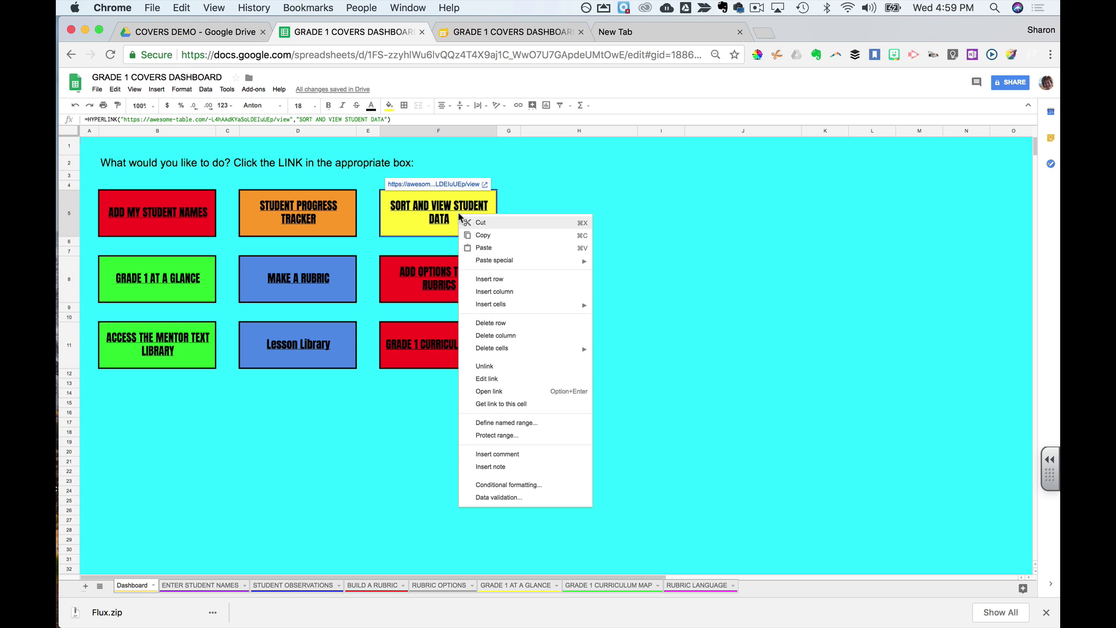
{"action": "left_click", "coordinate": [487, 378]}
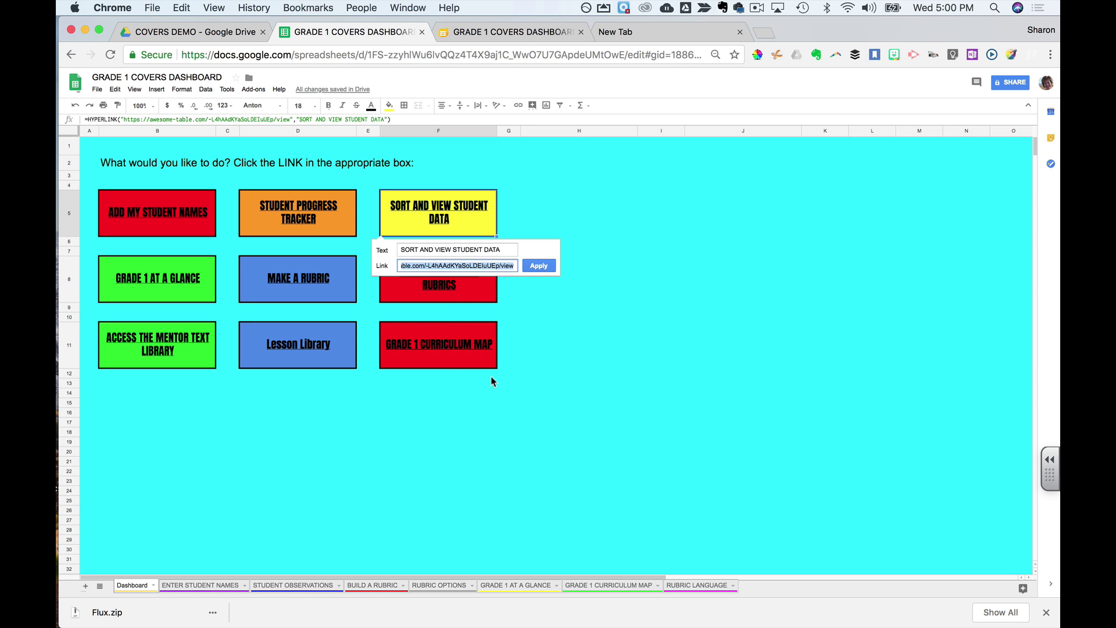
{"action": "left_click", "coordinate": [439, 265]}
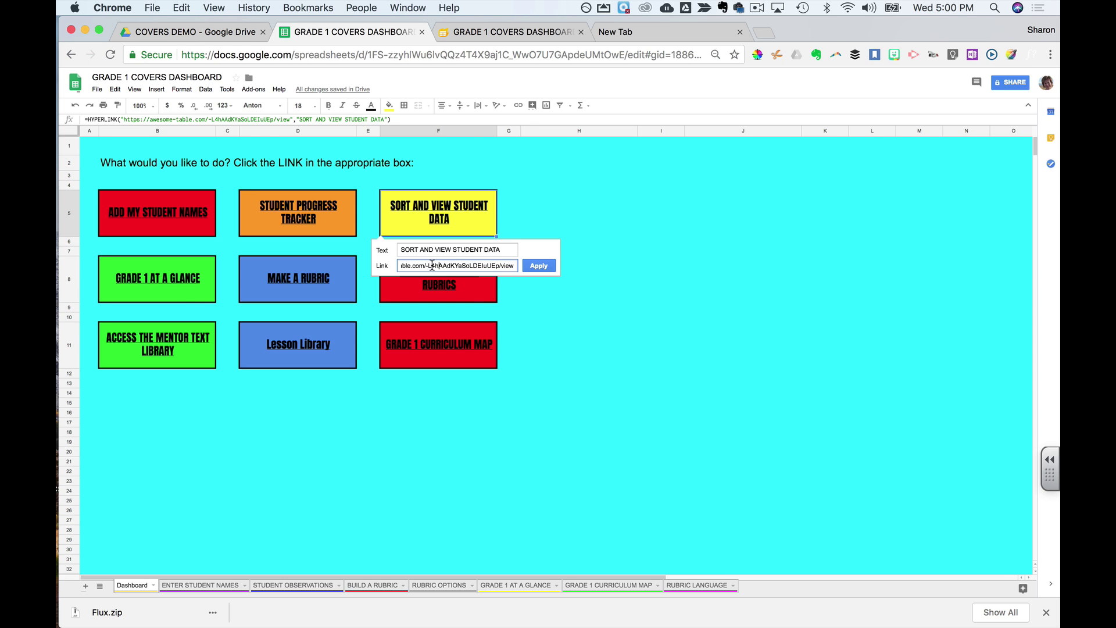
{"action": "triple_click", "coordinate": [432, 266]}
{"action": "key", "text": "BackSpace"}
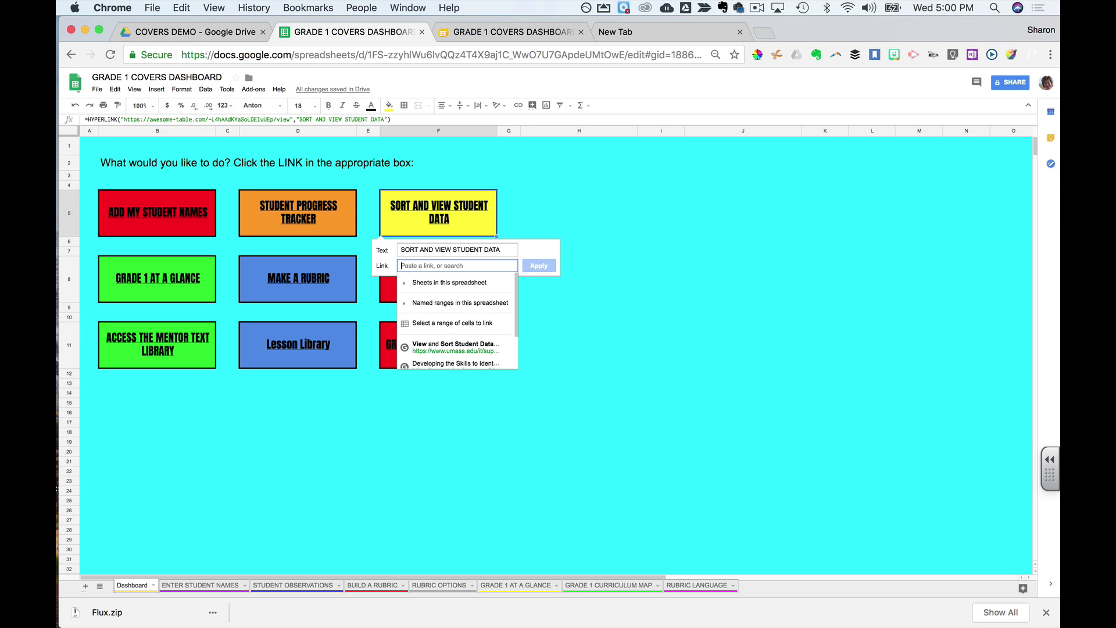
{"action": "key", "text": "super+v"}
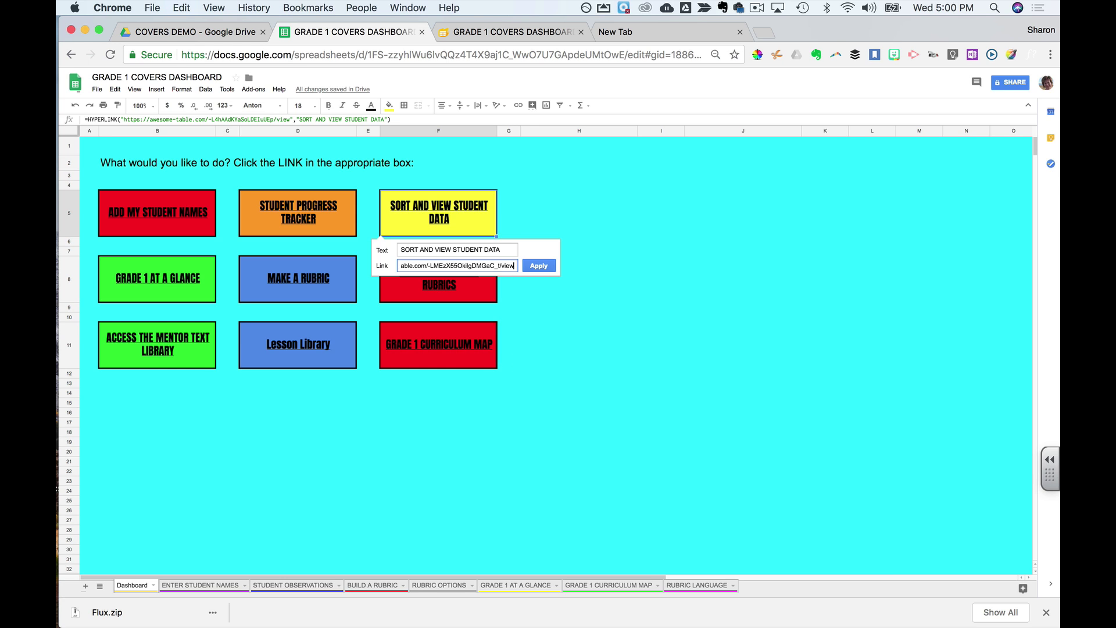
{"action": "left_click", "coordinate": [537, 266]}
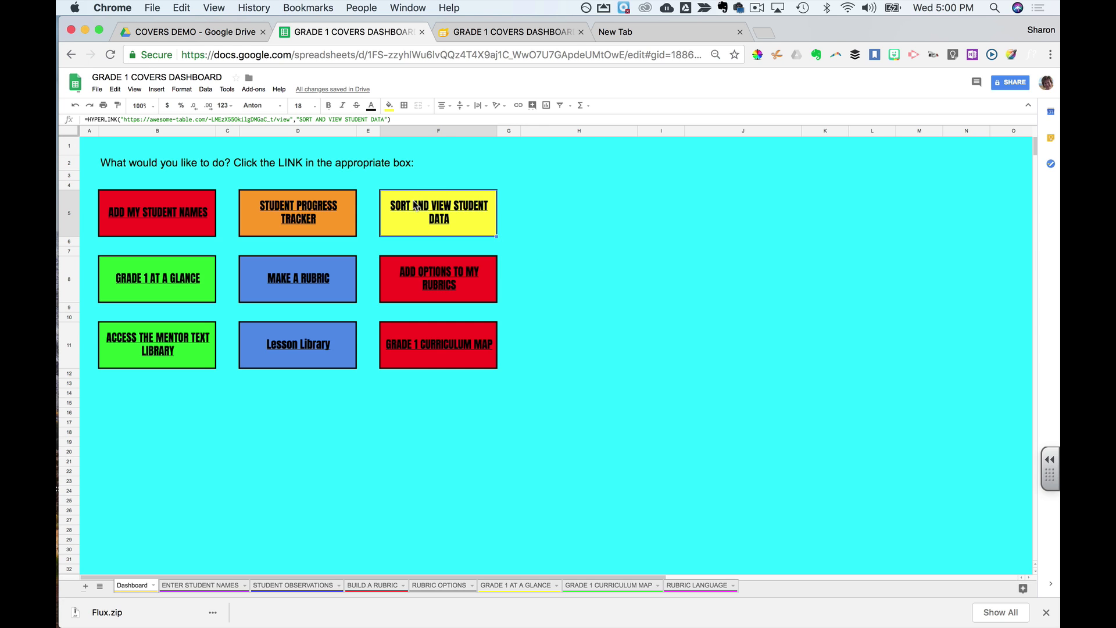
Step: Close the Awesome Table editor and test the SORT AND VIEW STUDENT DATA cell's new link by opening it
{"action": "left_click", "coordinate": [580, 32]}
{"action": "mouse_move", "coordinate": [444, 214]}
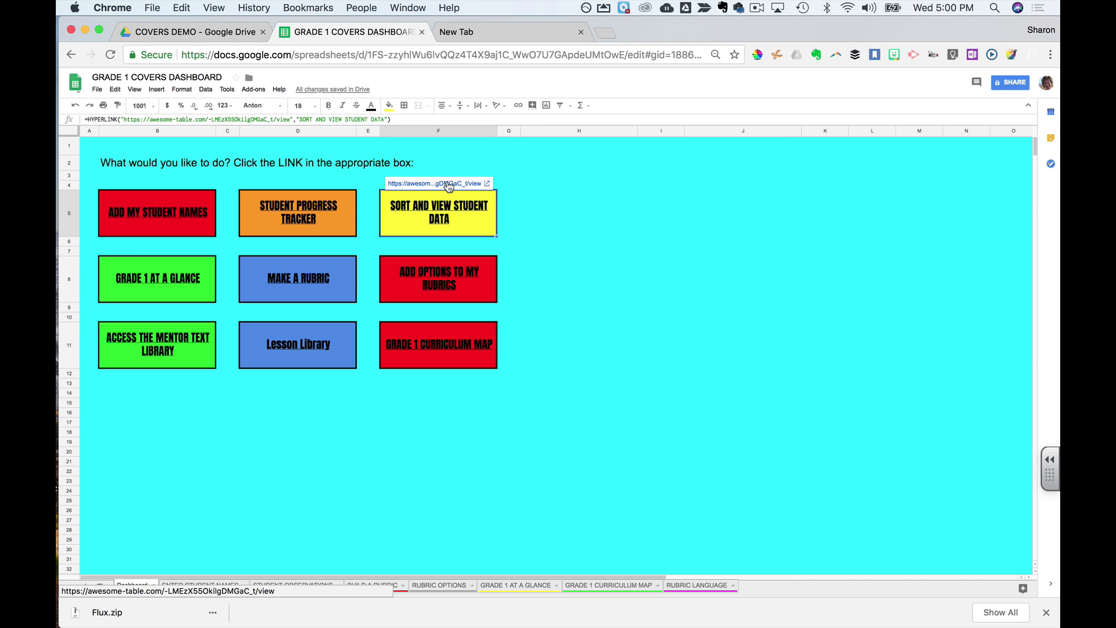
{"action": "left_click", "coordinate": [448, 184]}
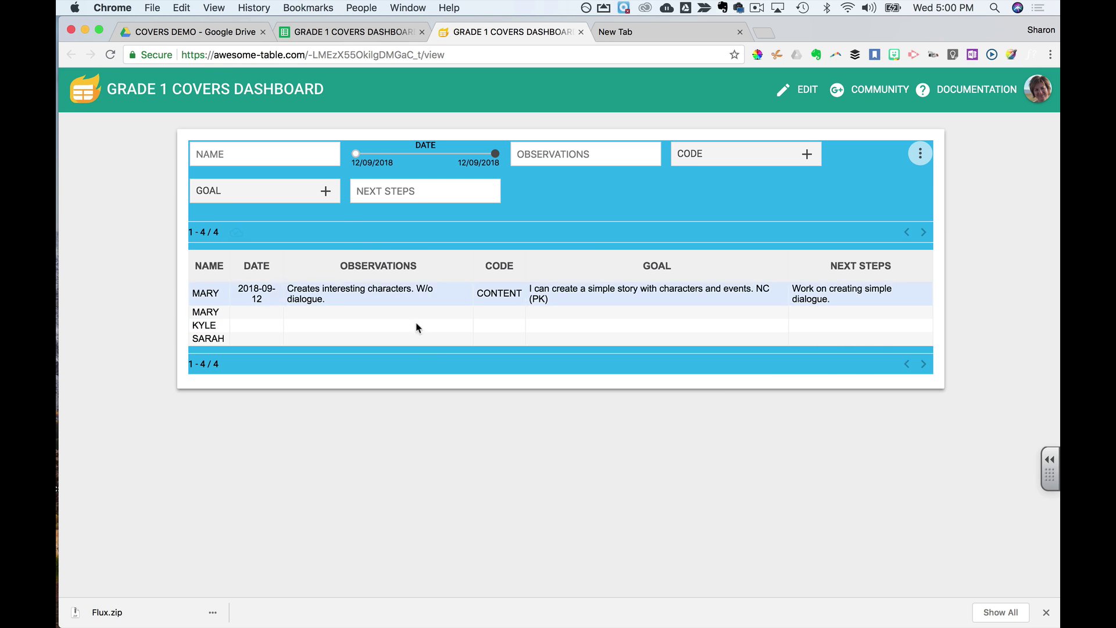
Step: Return to the dashboard spreadsheet and preview the links of its cells, including ACCESS THE MENTOR TEXT LIBRARY and Lesson Library
{"action": "left_click", "coordinate": [368, 34]}
{"action": "left_click", "coordinate": [438, 205]}
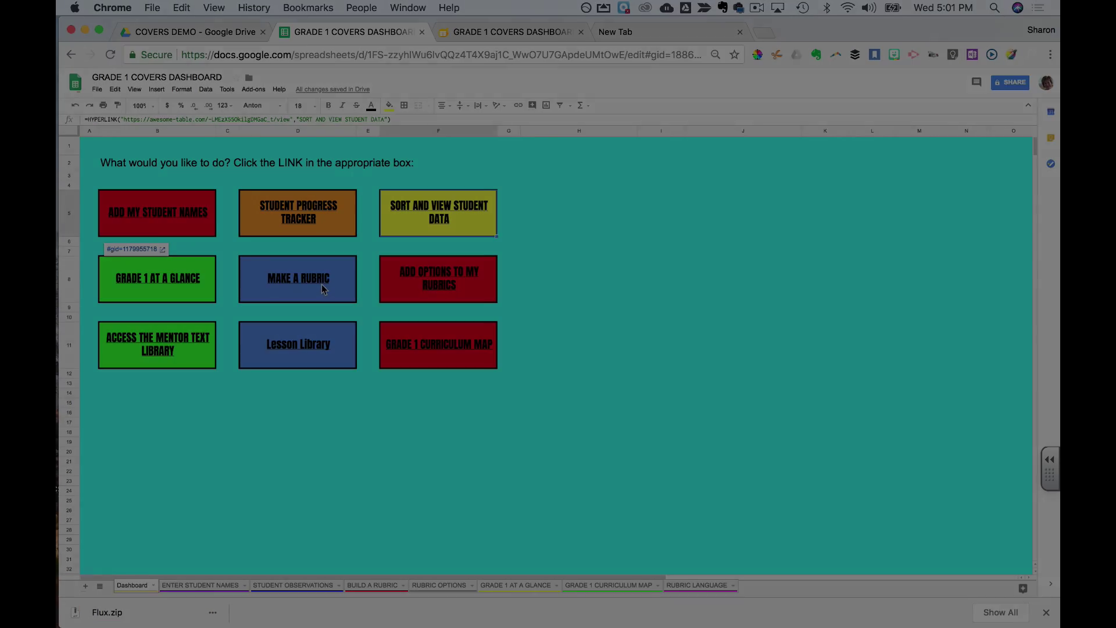
{"action": "mouse_move", "coordinate": [141, 353]}
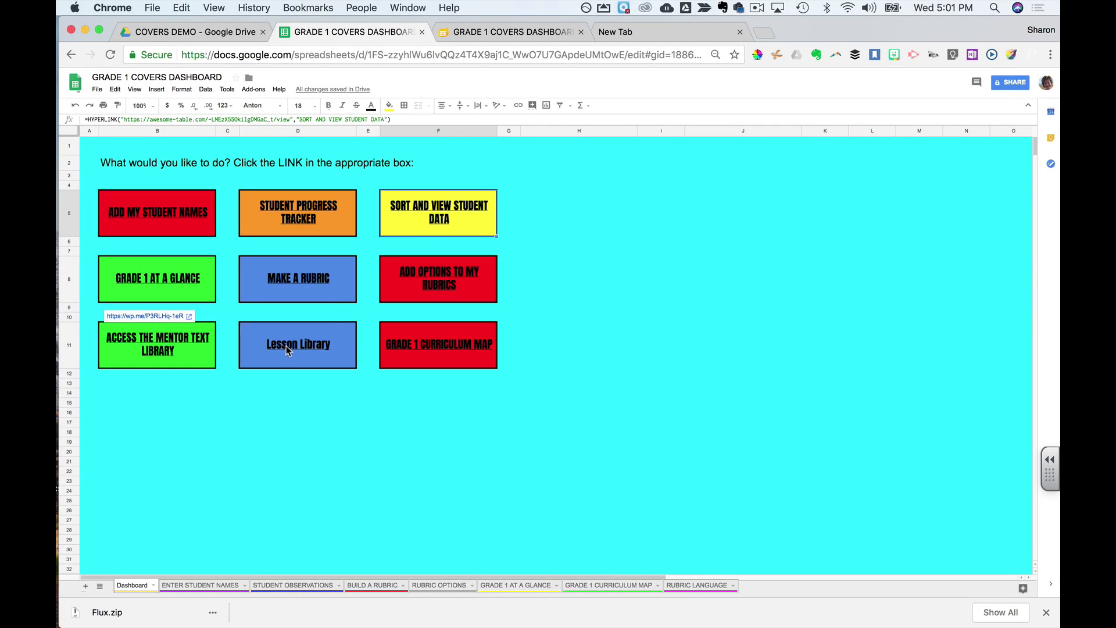
{"action": "mouse_move", "coordinate": [287, 350]}
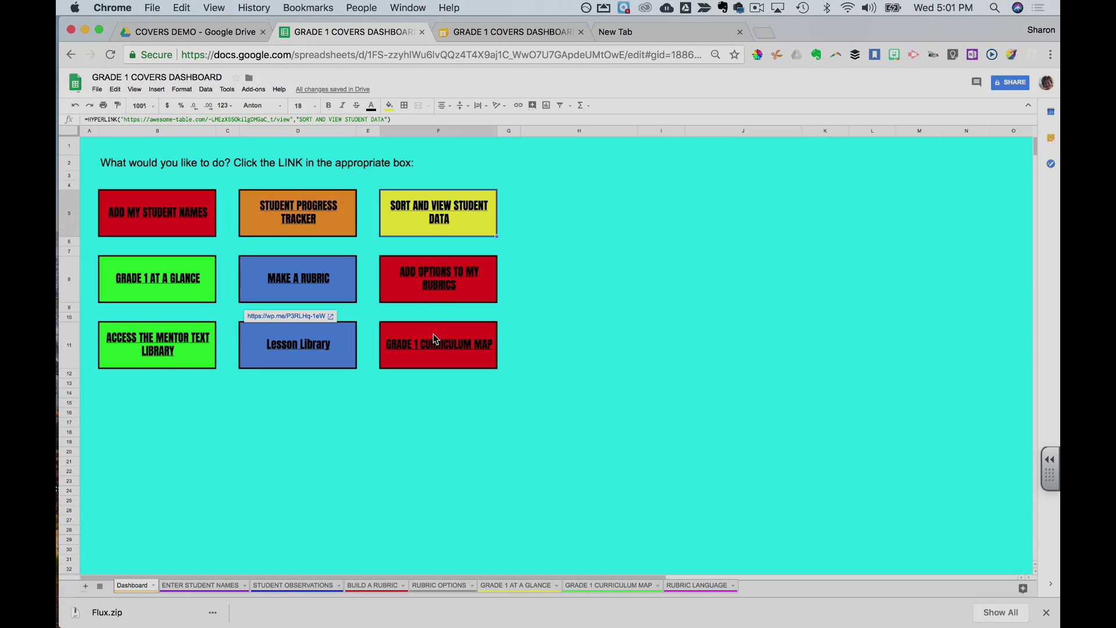